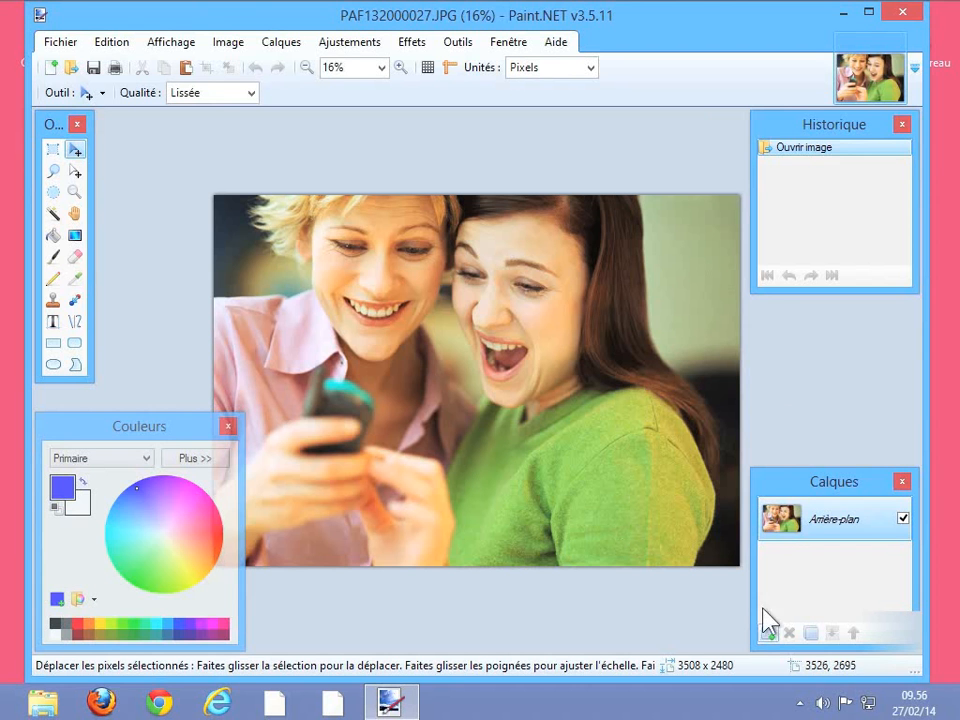
Cover the photo's upper-left and upper-right quarters with solid blue rectangles, about 1808 x 1426 and 1808 x 1420 pixels, each on its own new layer.
left_click(767, 633)
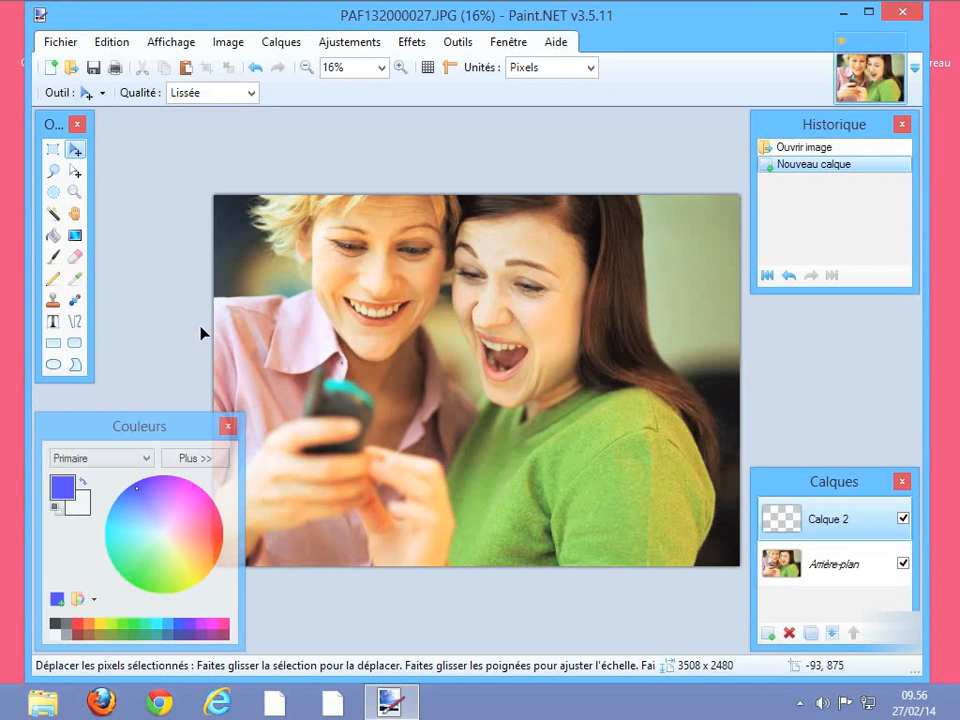
left_click(55, 344)
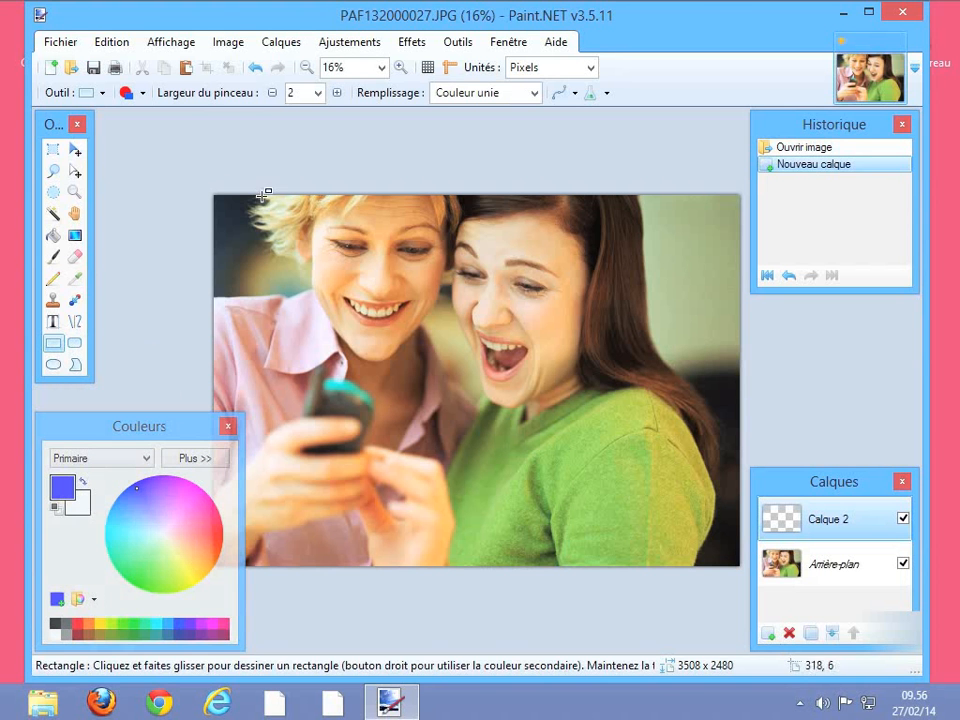
mouse_move(212, 187)
left_mouse_down()
mouse_move(325, 296)
mouse_move(507, 402)
mouse_move(481, 404)
left_mouse_up()
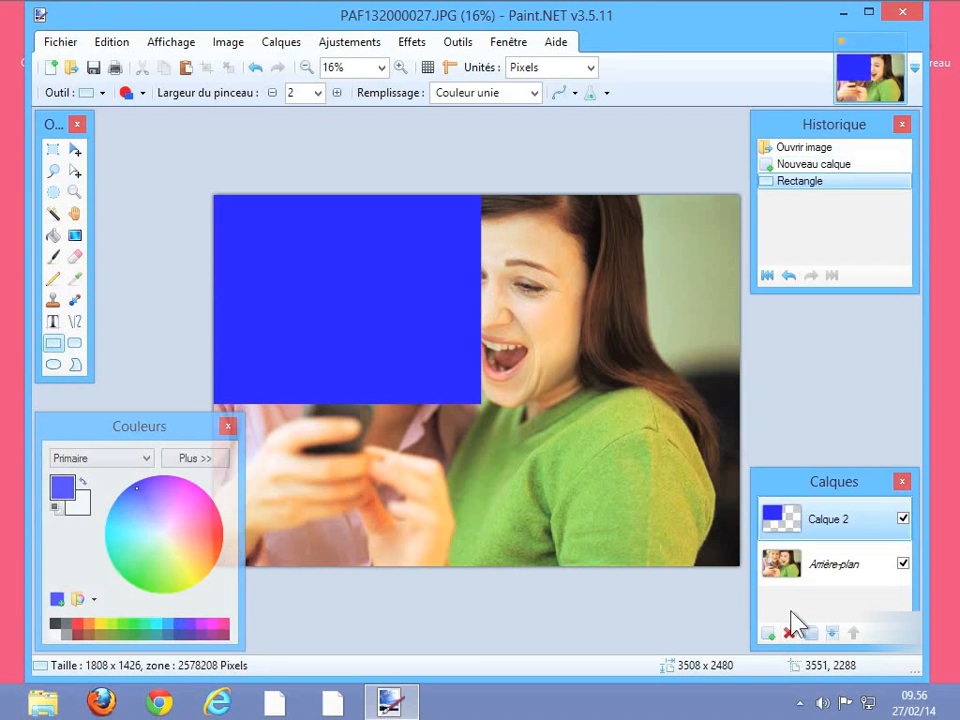
left_click(768, 636)
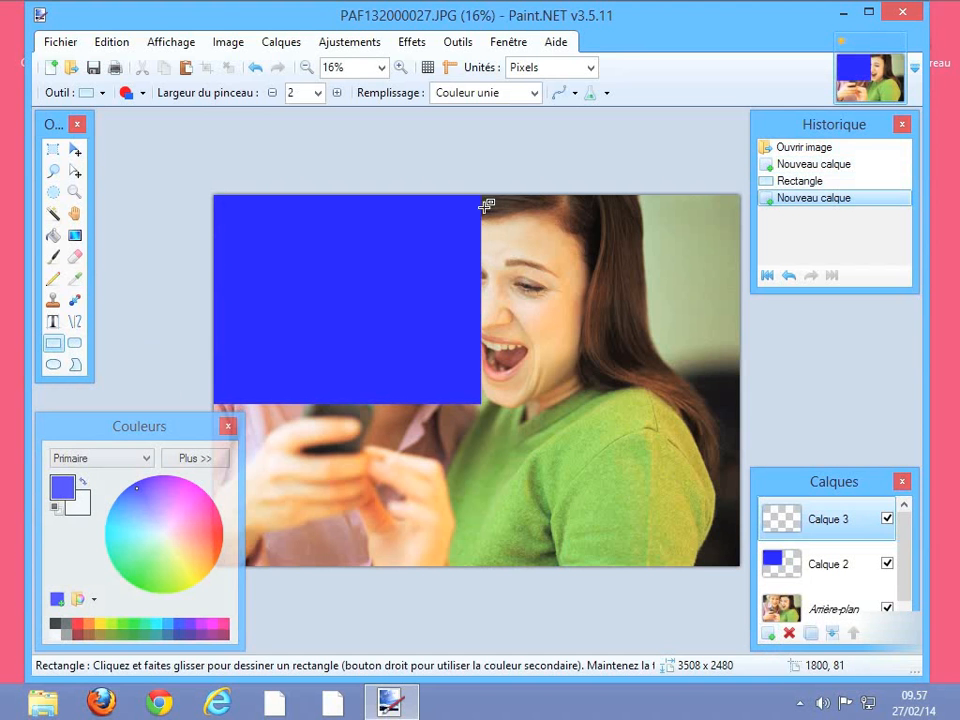
left_click_drag(483, 190, 750, 403)
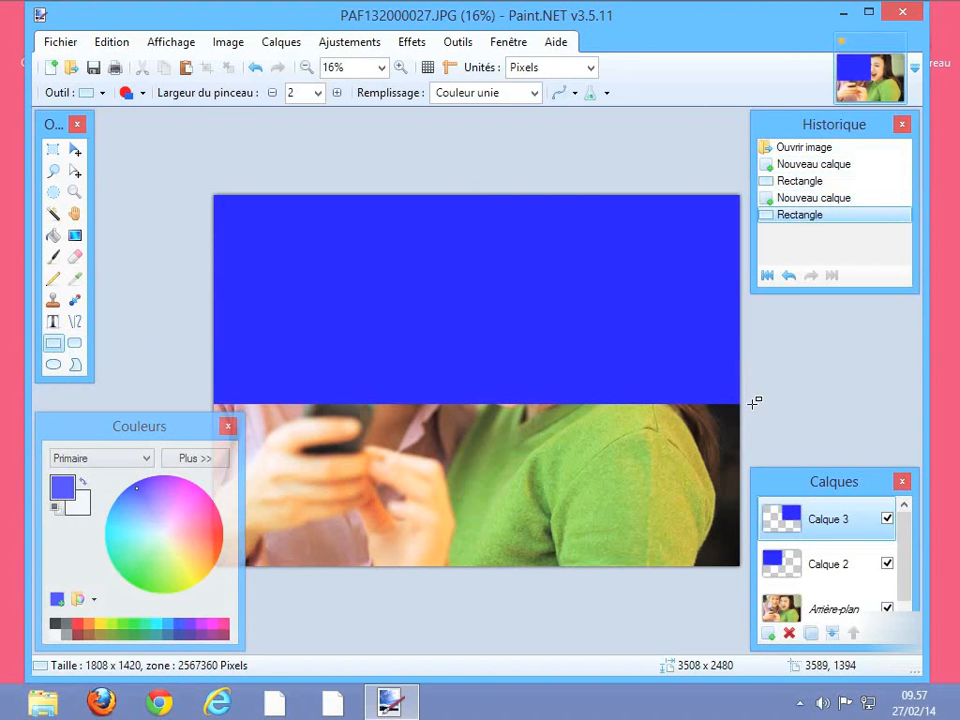
Cover the lower-left and lower-right quarters with solid blue rectangles, about 1864 x 1140 and 1733 x 1139 pixels, each on its own new layer.
left_click(768, 633)
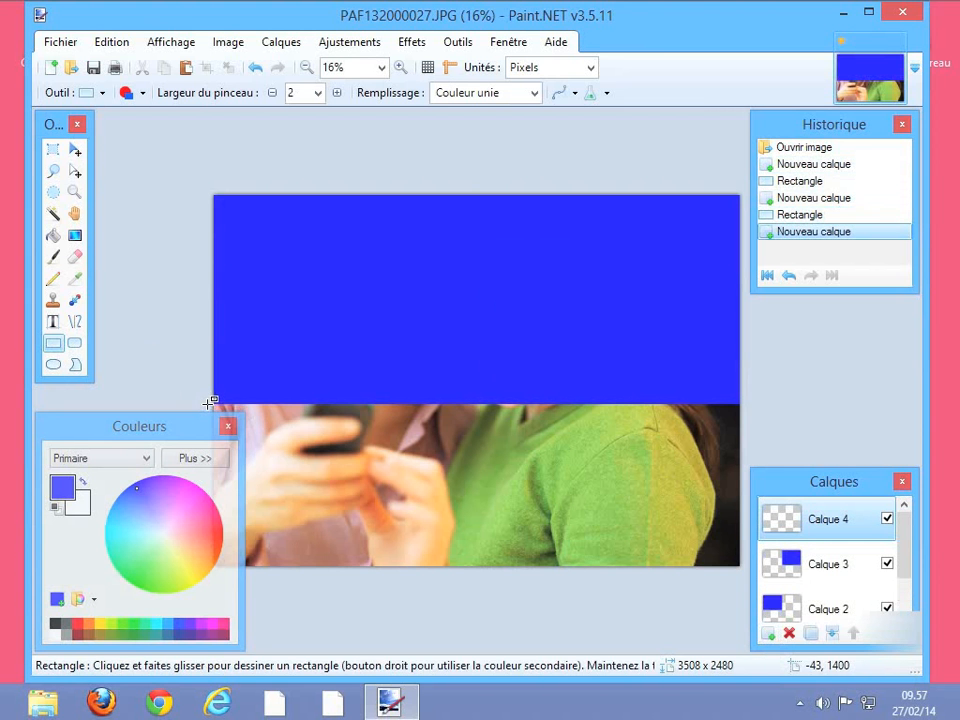
left_click_drag(206, 402, 486, 572)
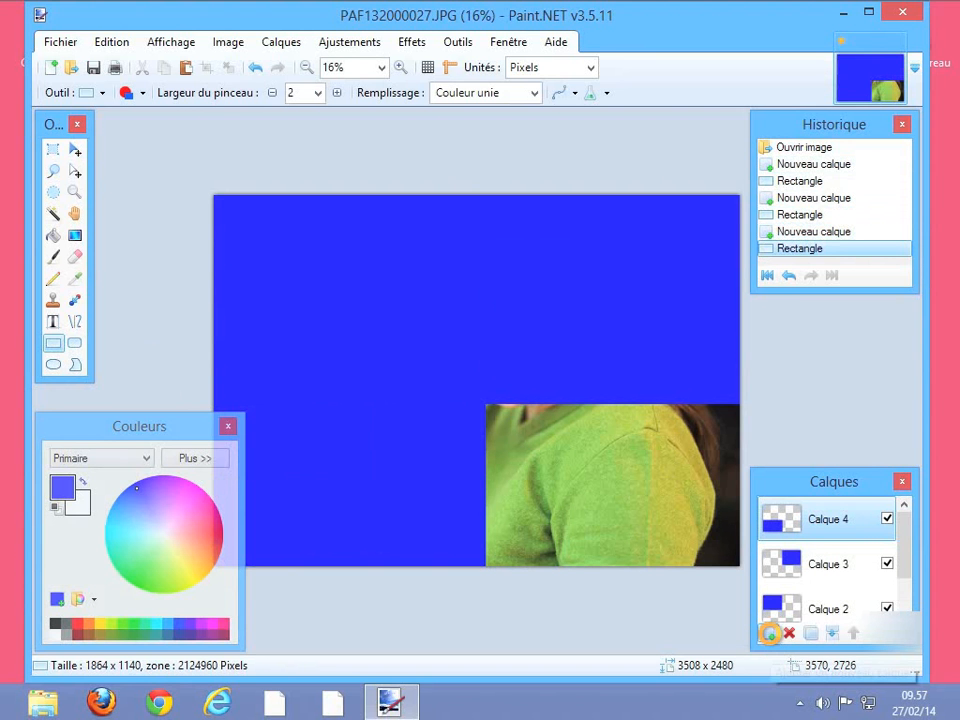
left_click(769, 634)
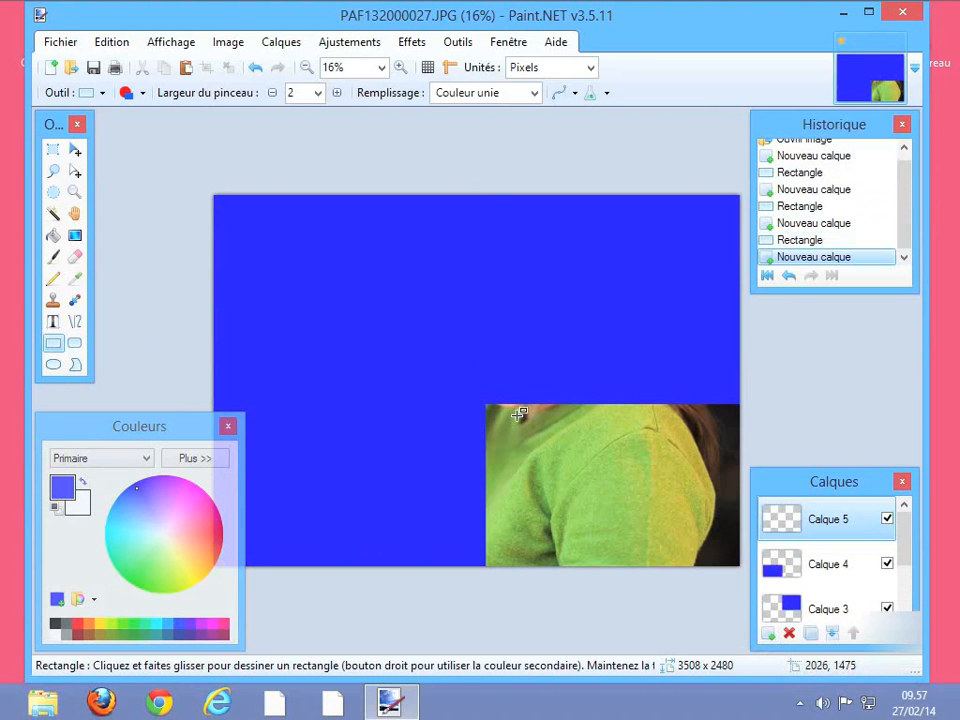
left_click_drag(486, 403, 746, 573)
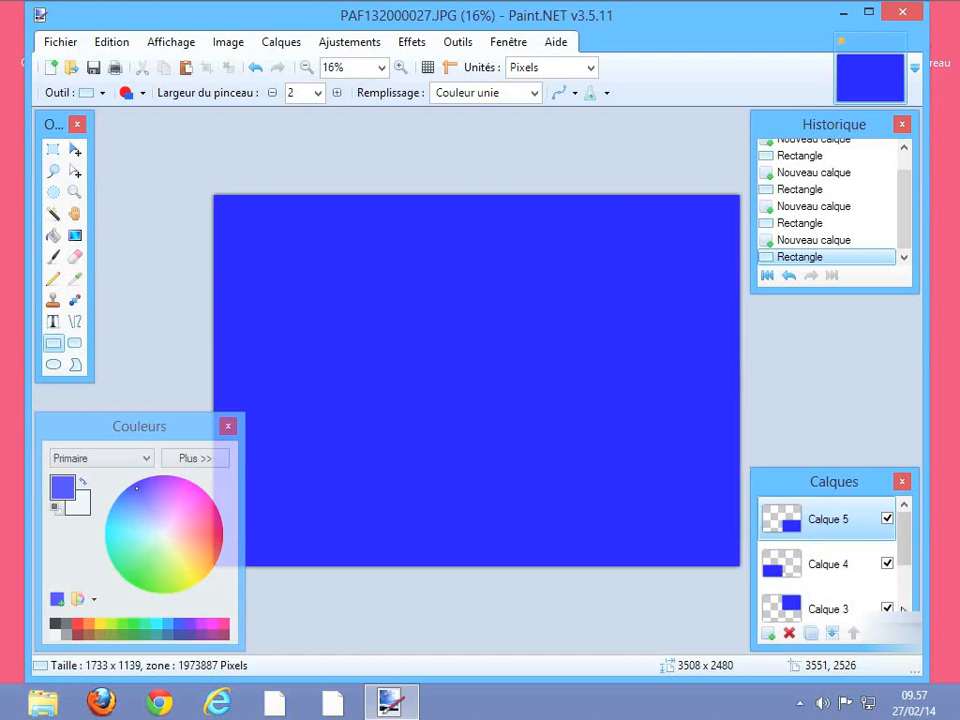
Preview the blend modes on layer Calque 5 one by one from Multiplicateur onward, and apply Négatif.
left_click(897, 634)
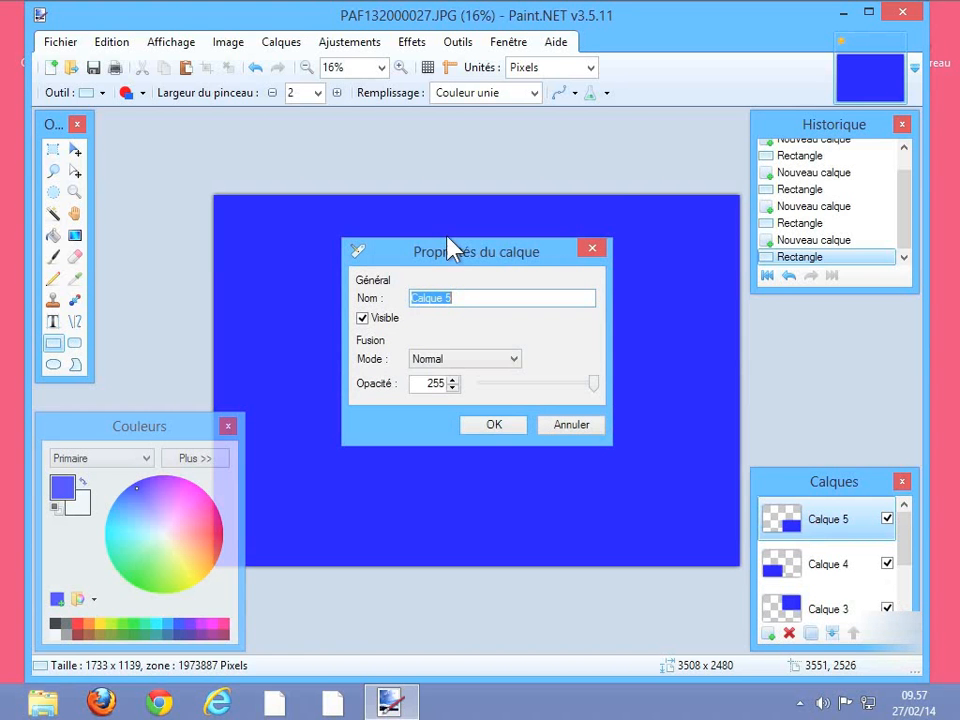
left_click_drag(456, 258, 470, 156)
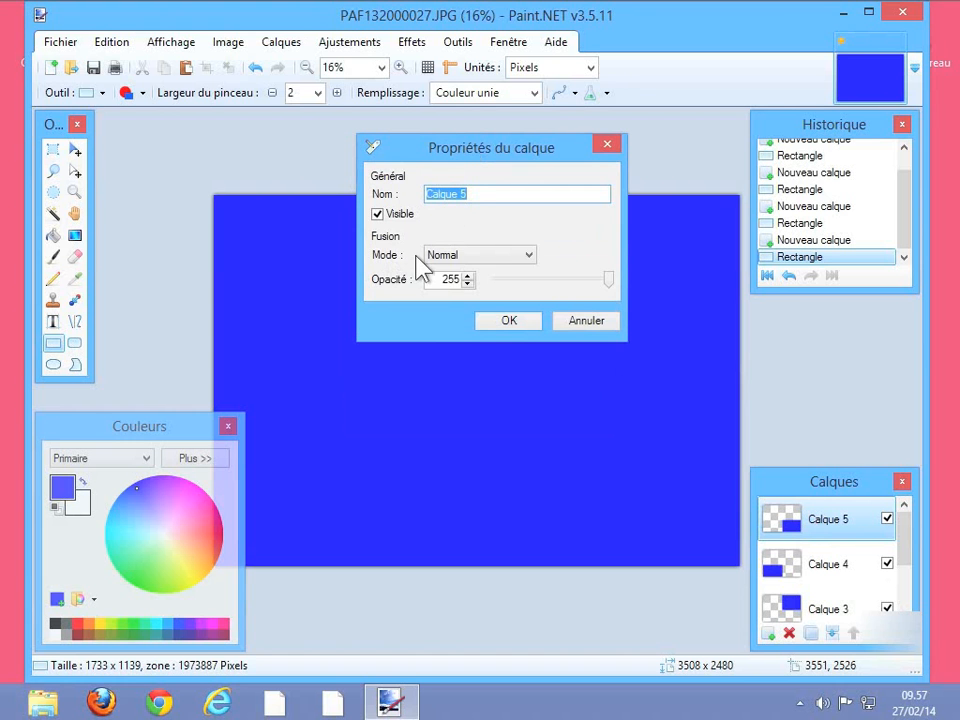
left_click(530, 257)
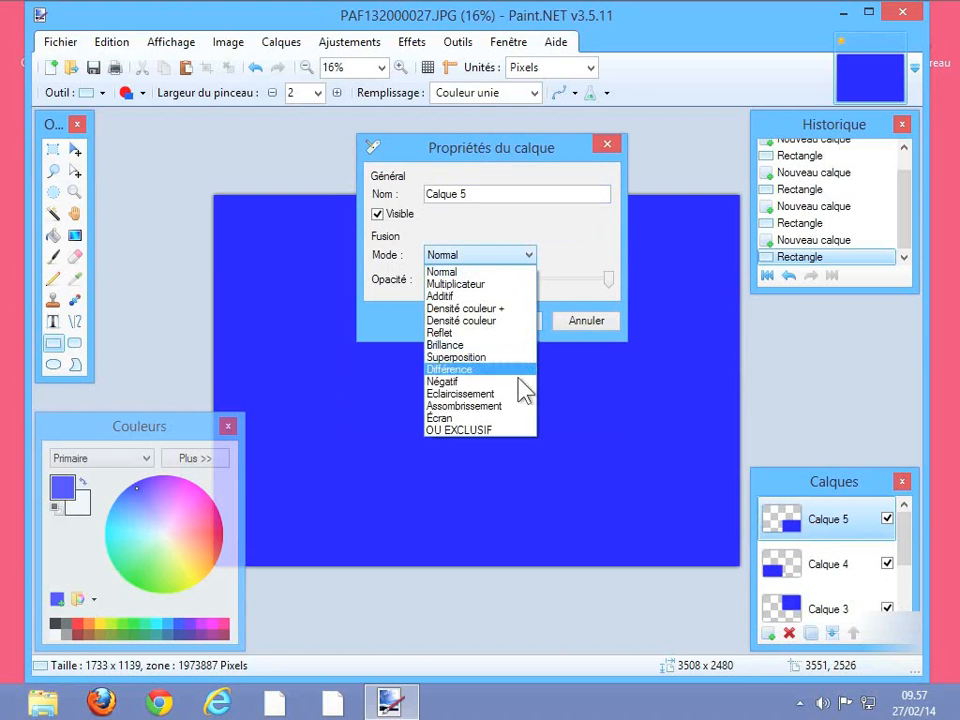
left_click(463, 257)
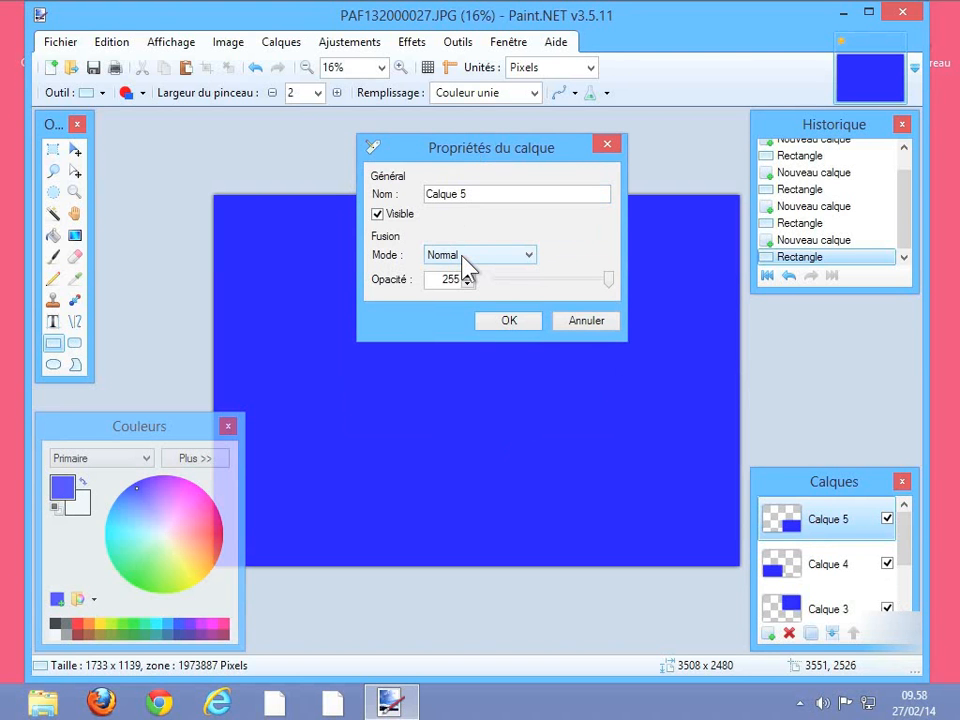
scroll(463, 256, "down", 1)
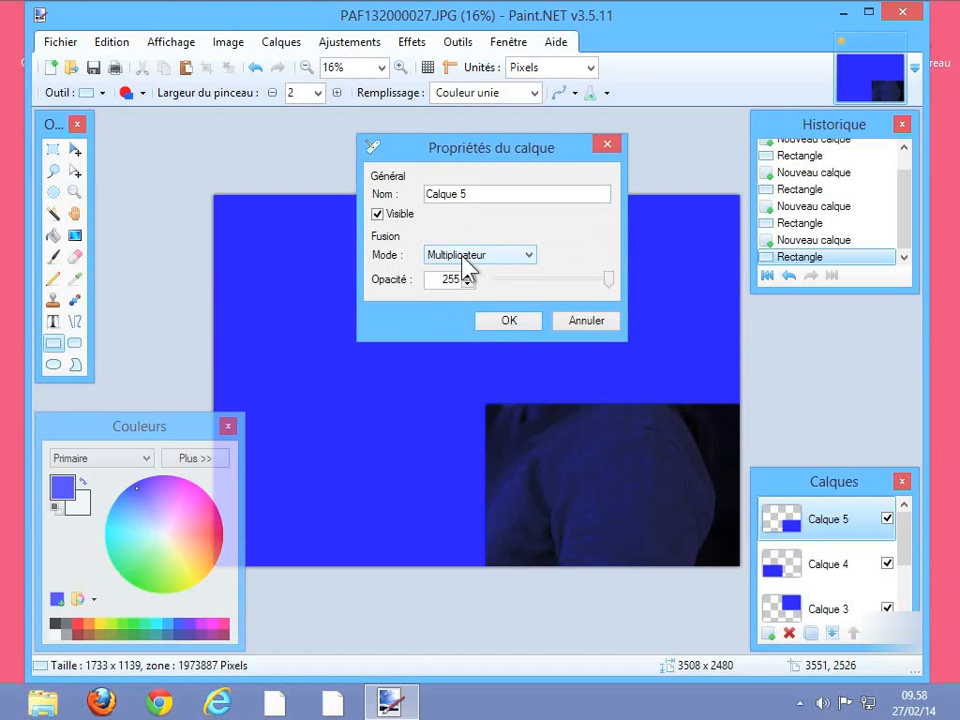
scroll(466, 268, "down", 1)
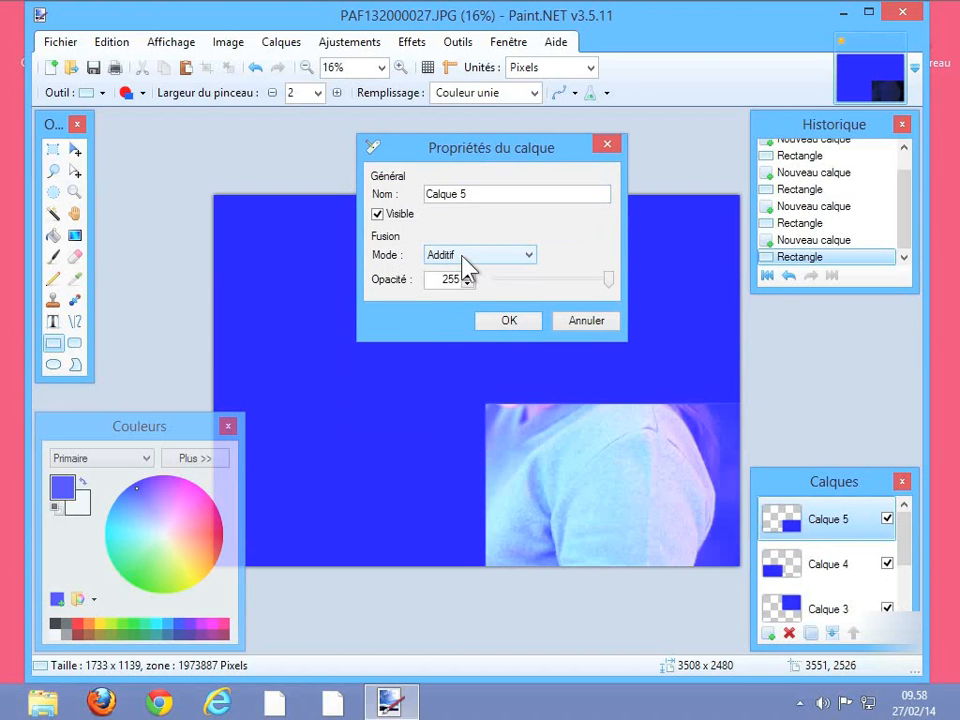
scroll(466, 268, "down", 1)
scroll(466, 268, "down", 1)
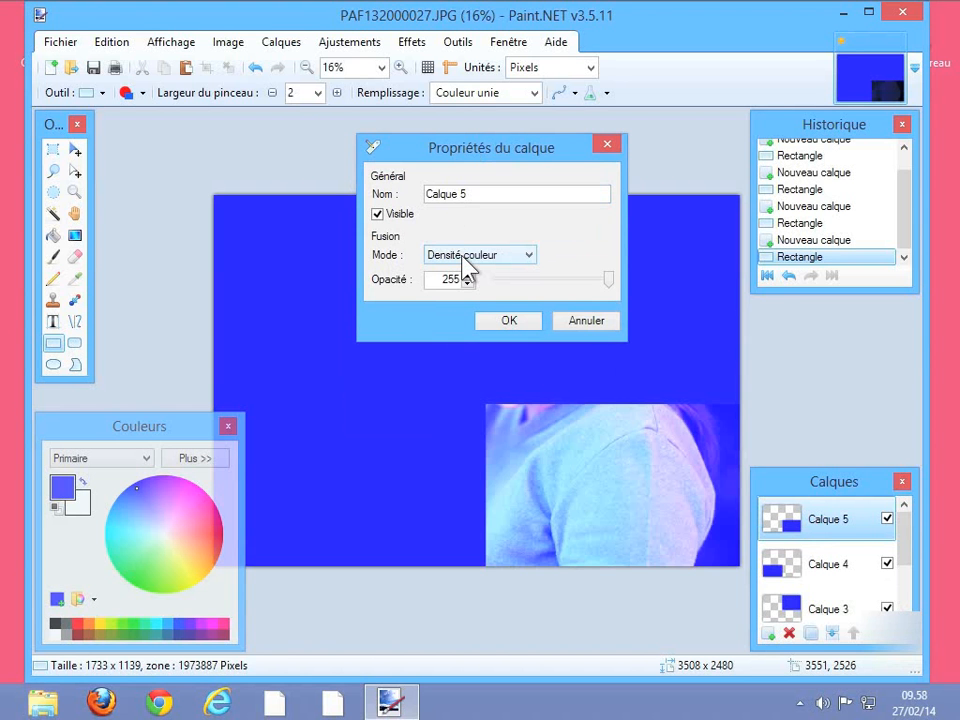
scroll(466, 268, "down", 1)
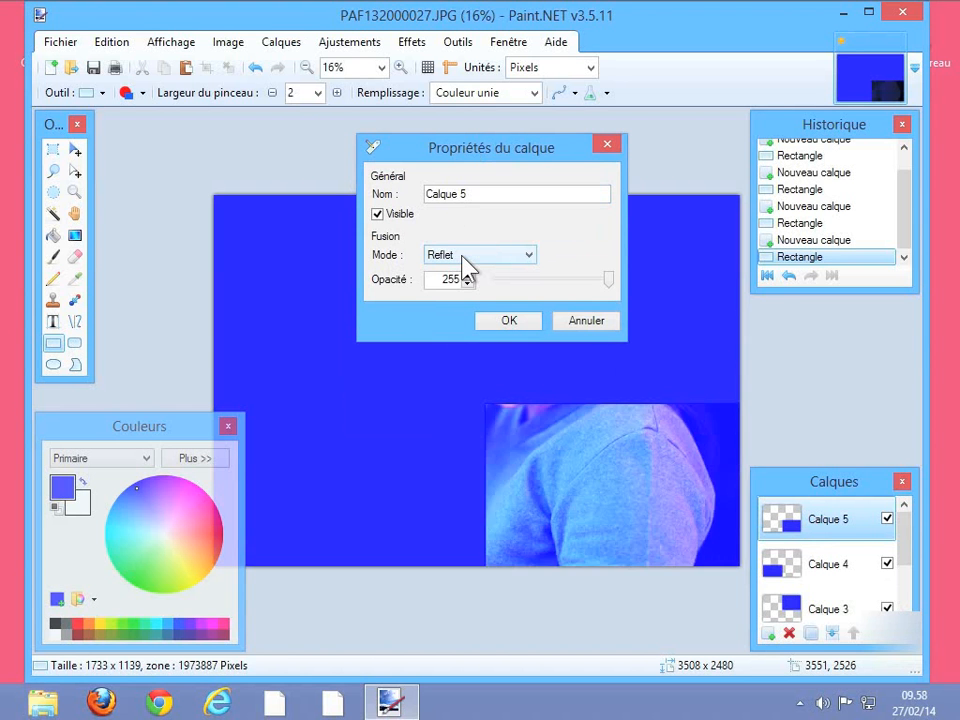
scroll(466, 268, "down", 1)
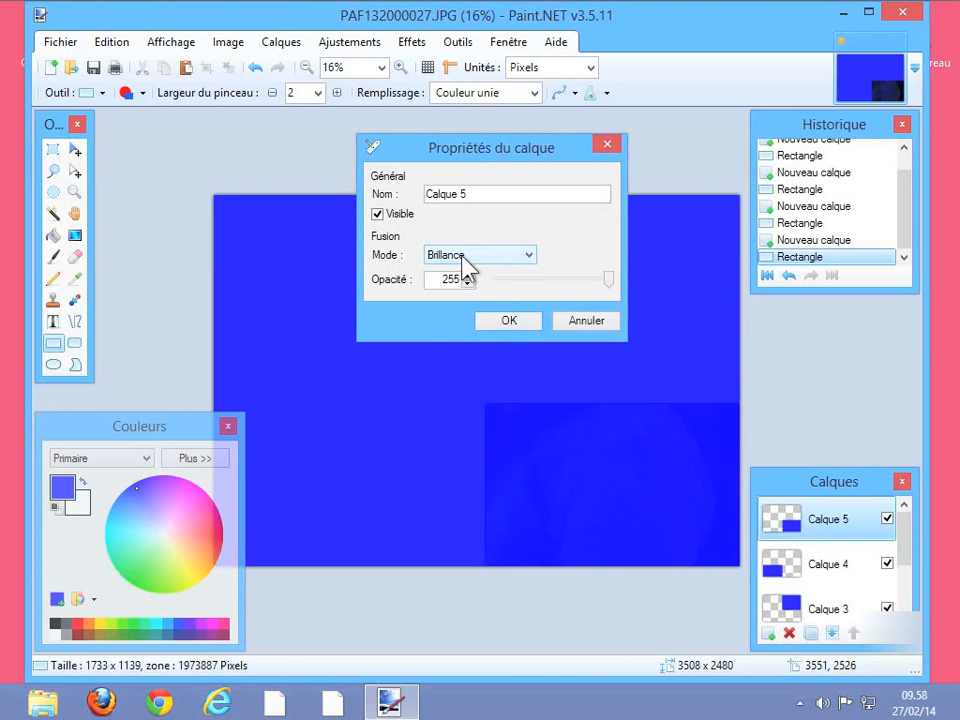
scroll(466, 270, "down", 1)
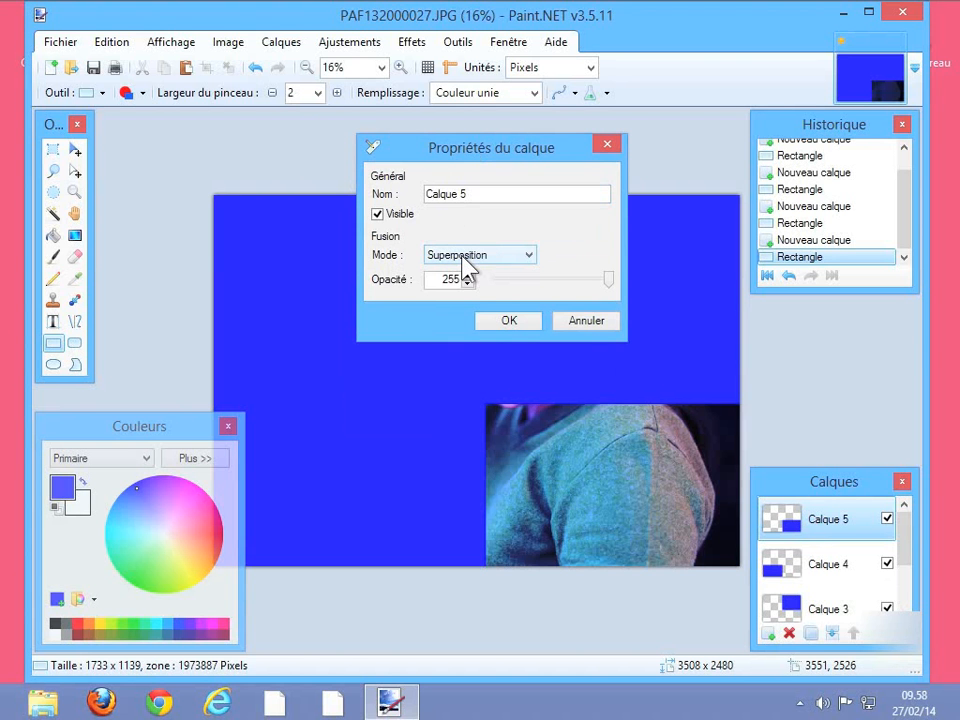
scroll(466, 270, "down", 1)
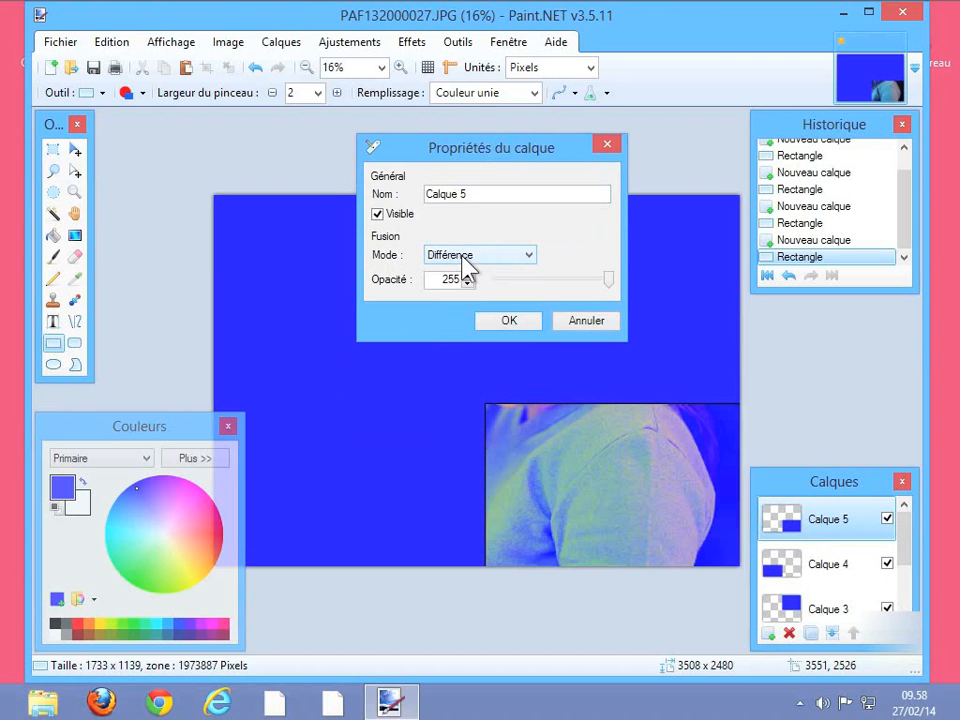
scroll(462, 258, "down", 1)
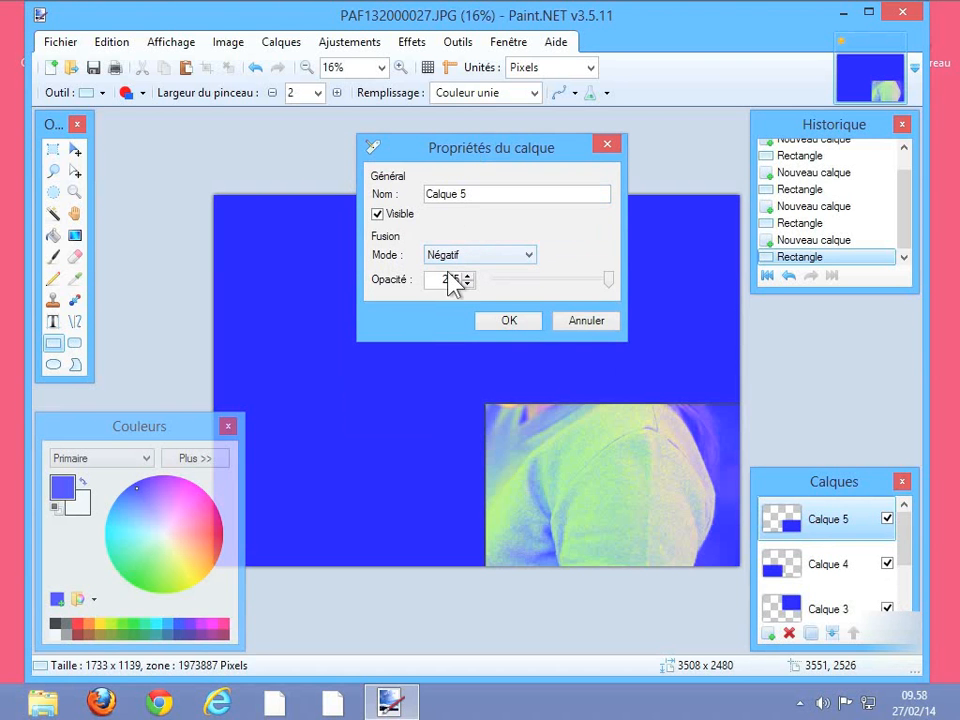
left_click(510, 320)
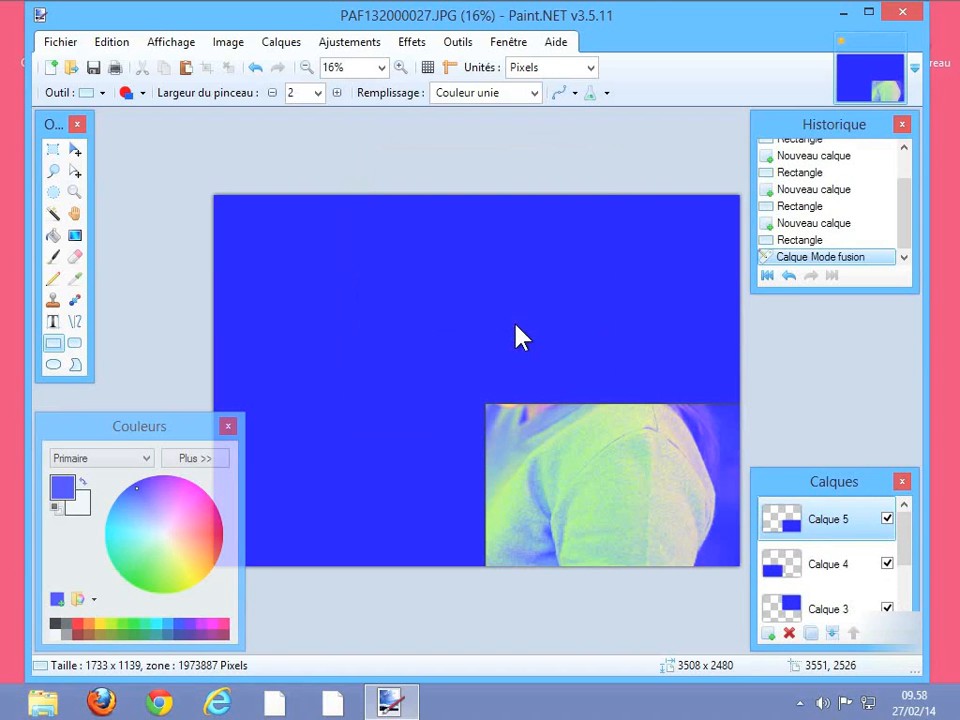
Set the blend mode of layer Calque 4 to OU EXCLUSIF.
double_click(820, 566)
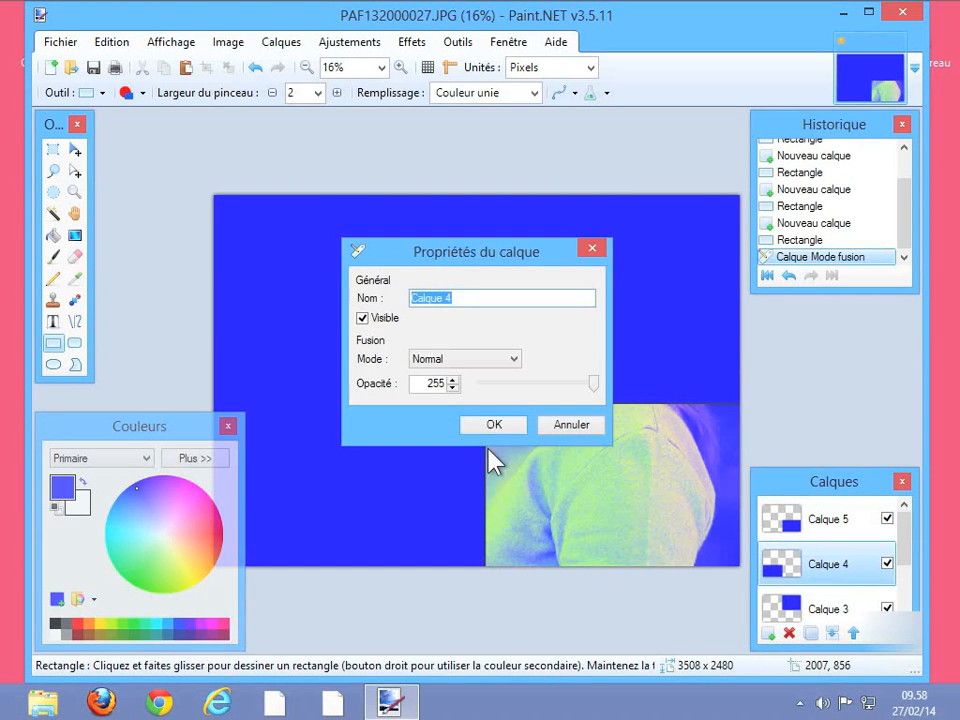
left_click(510, 358)
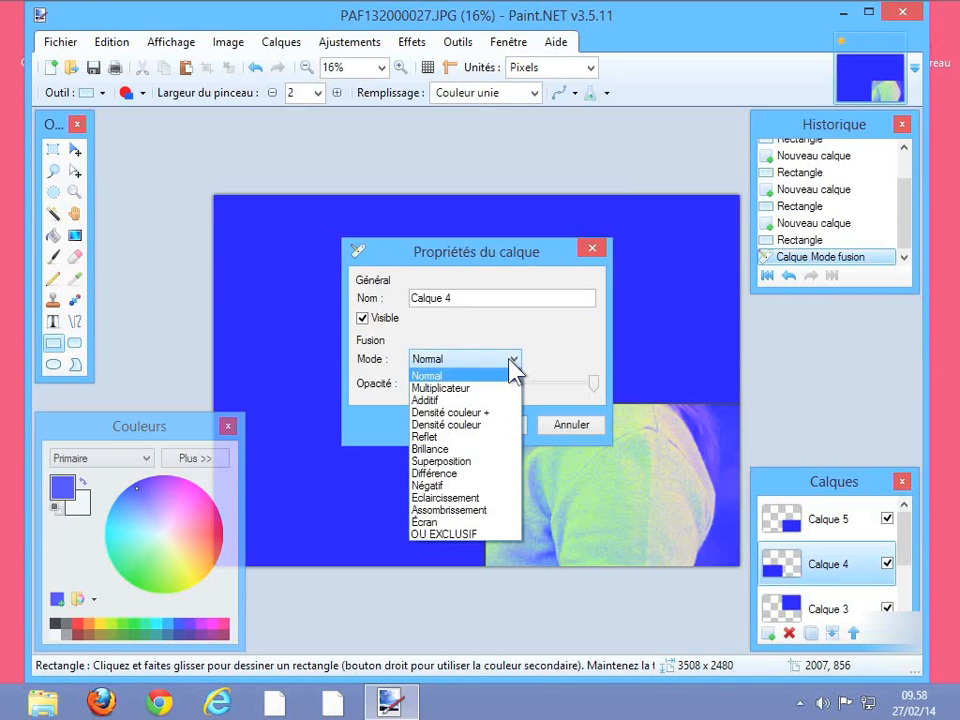
left_click(474, 531)
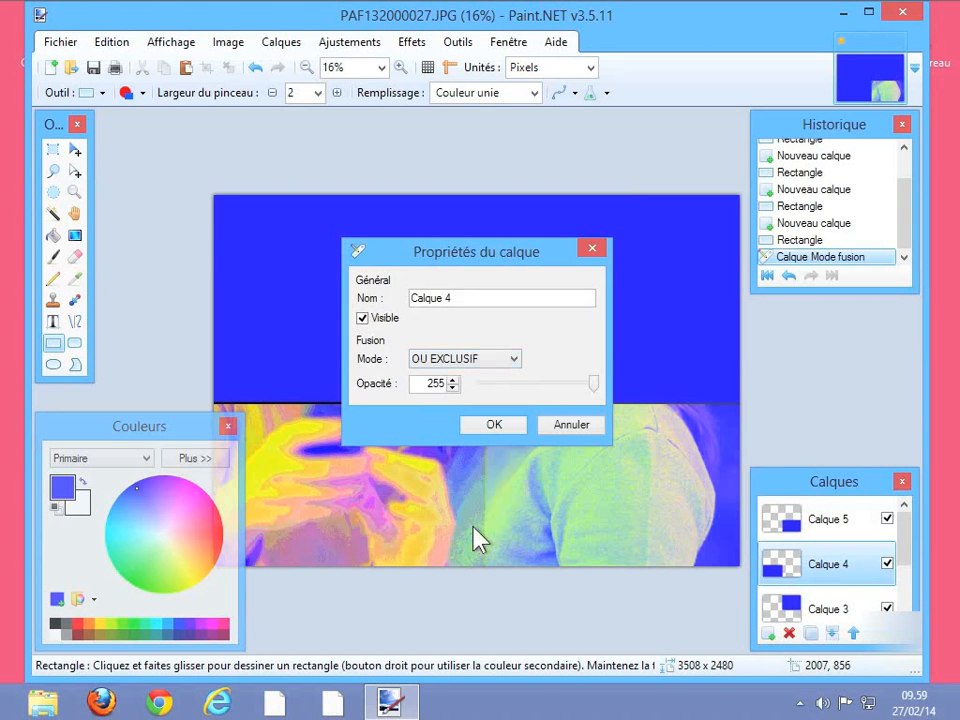
left_click(490, 426)
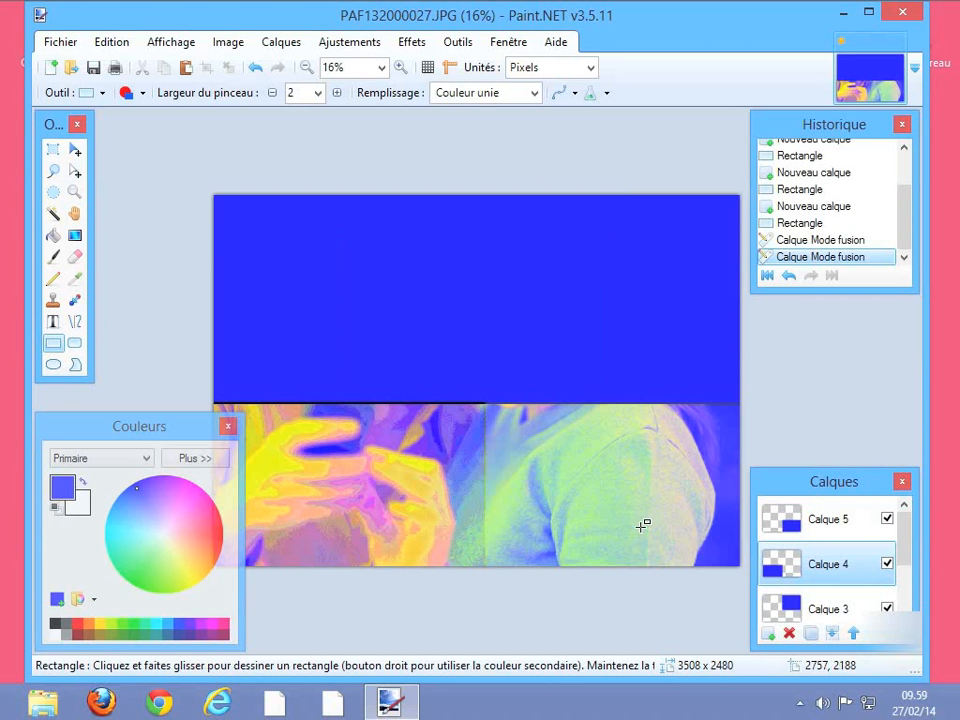
Set layer Calque 3's blend mode to Différence and move its properties dialog away from the upper-right quarter of the photo.
left_click(818, 597)
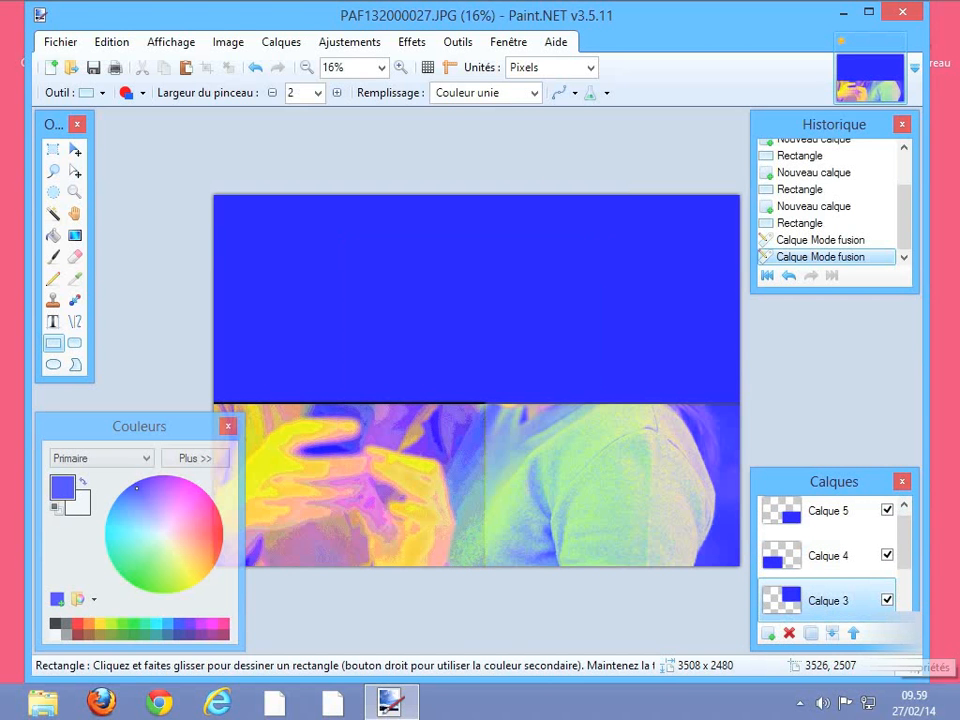
double_click(815, 598)
left_click(465, 358)
left_click(489, 481)
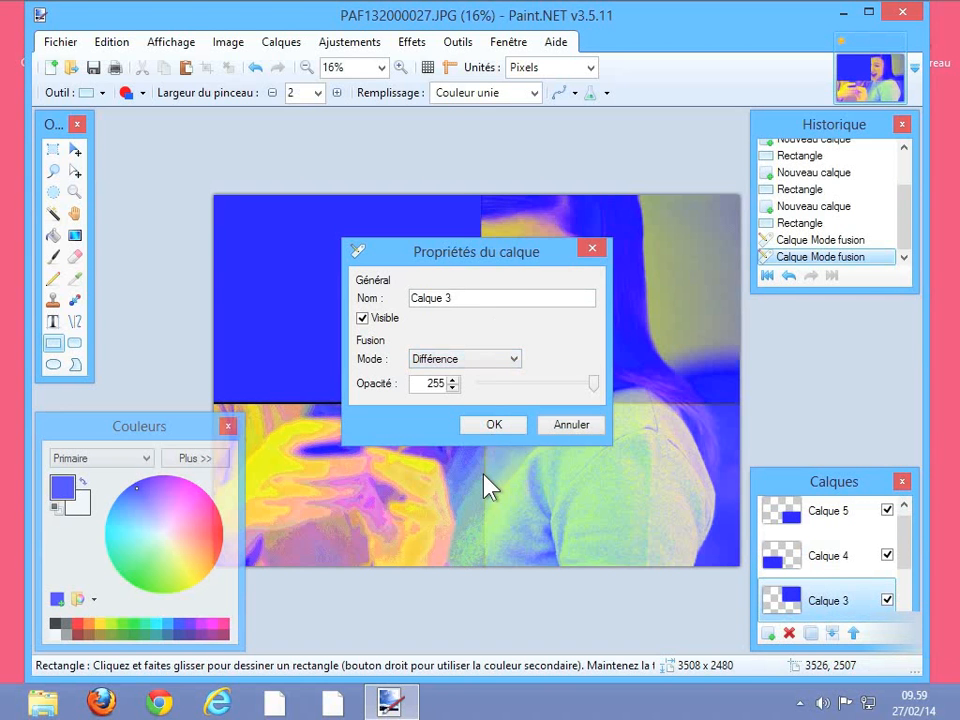
left_click_drag(512, 258, 296, 183)
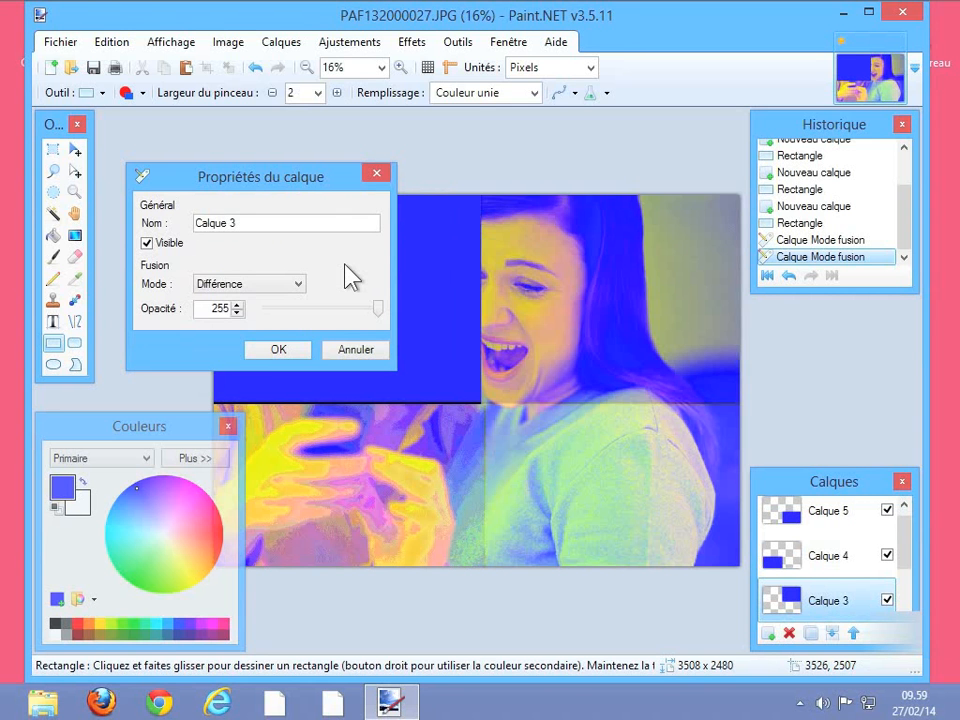
Compare Eclaircissement, Assombrissement and Écran on layer Calque 3, then return to Différence and apply it.
key("Down")
key("Down")
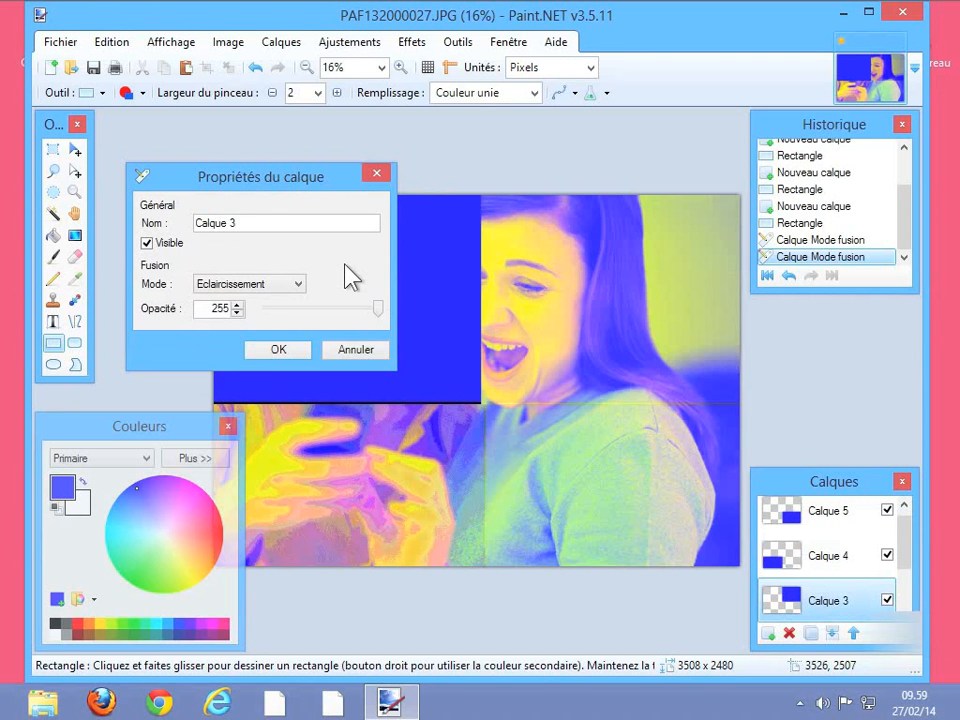
key("Down")
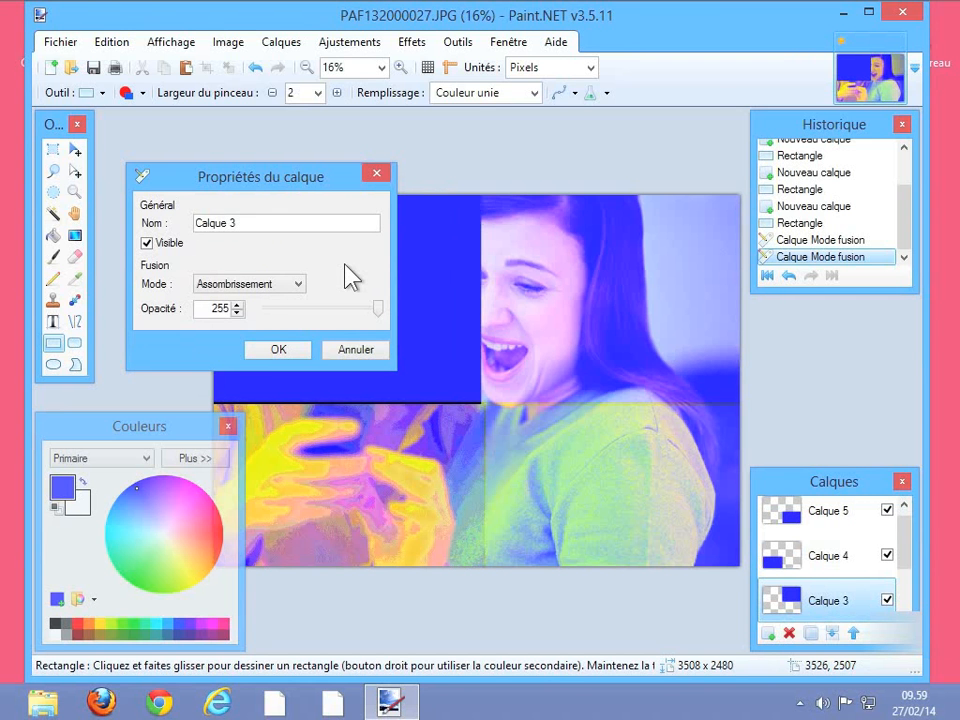
key("Down")
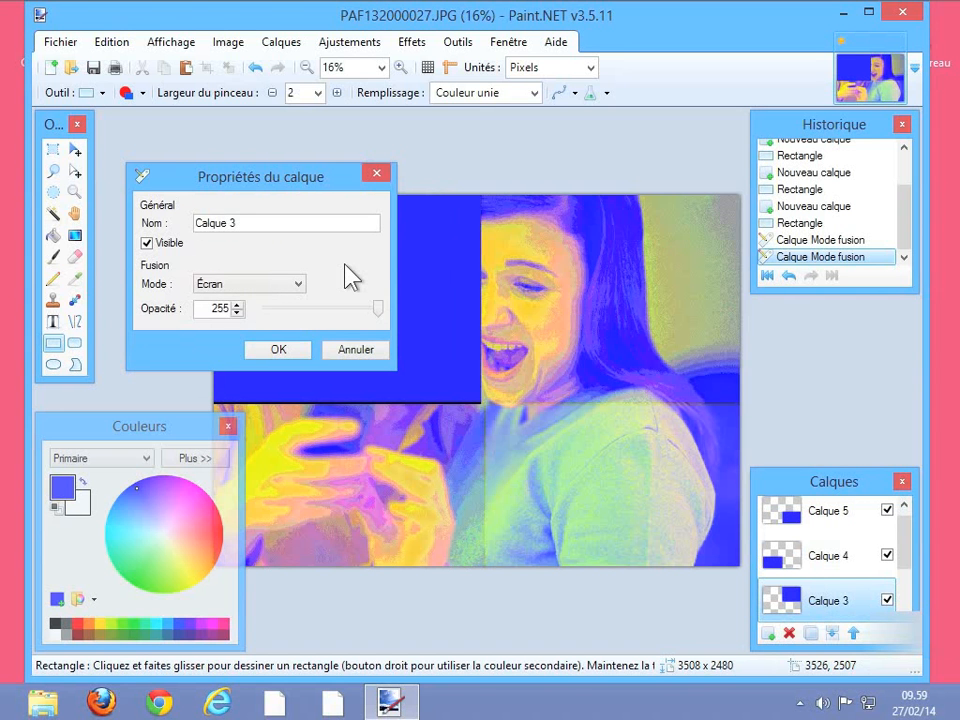
key("Up")
key("Up")
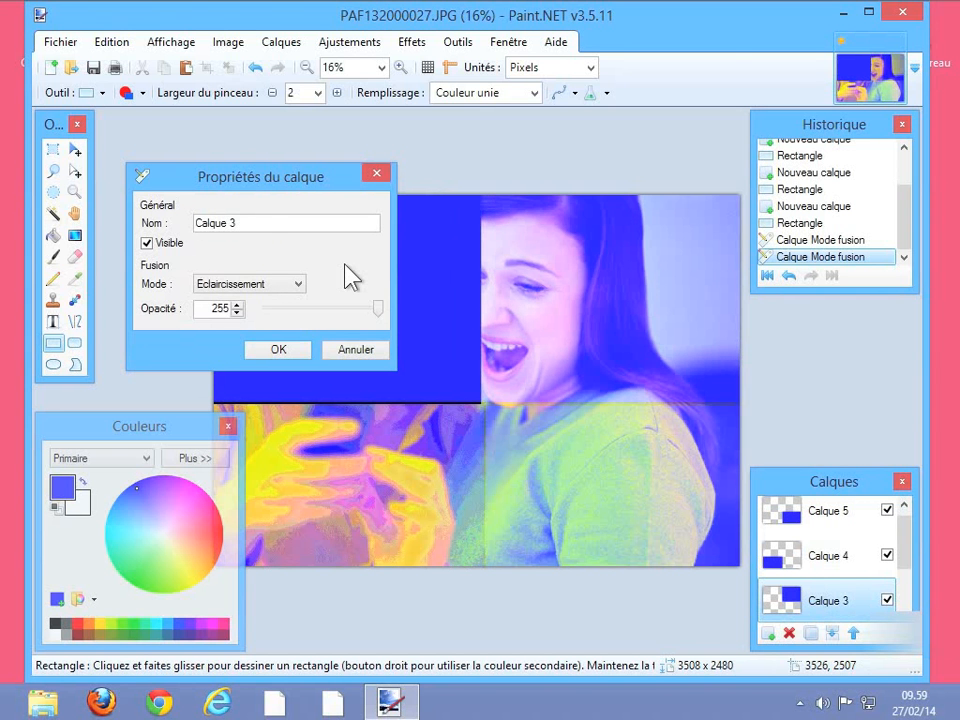
key("Up")
key("Up")
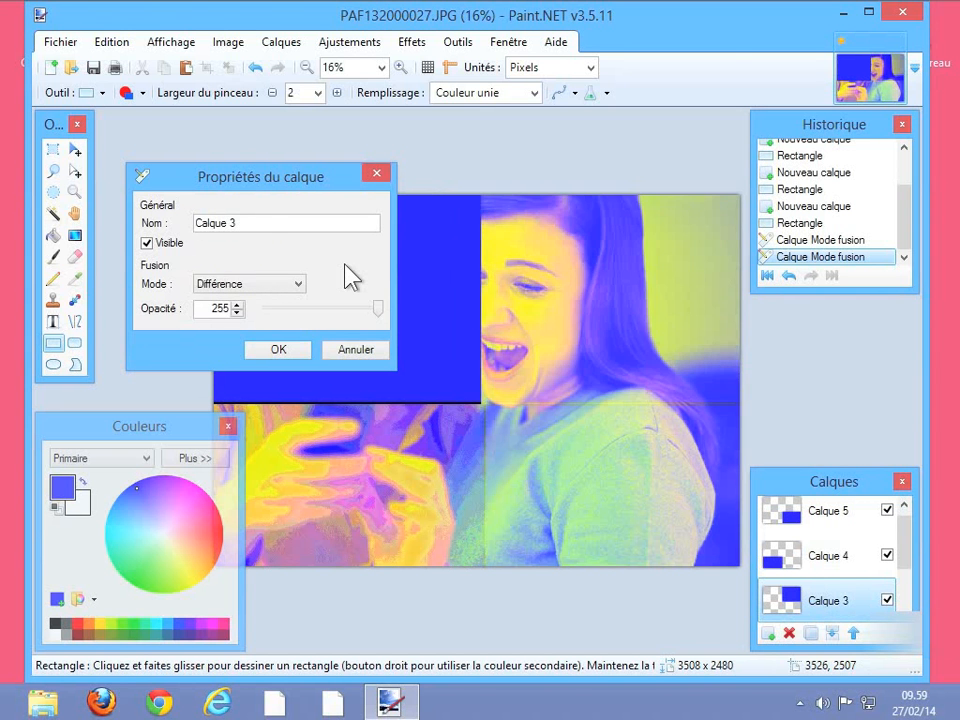
left_click(296, 352)
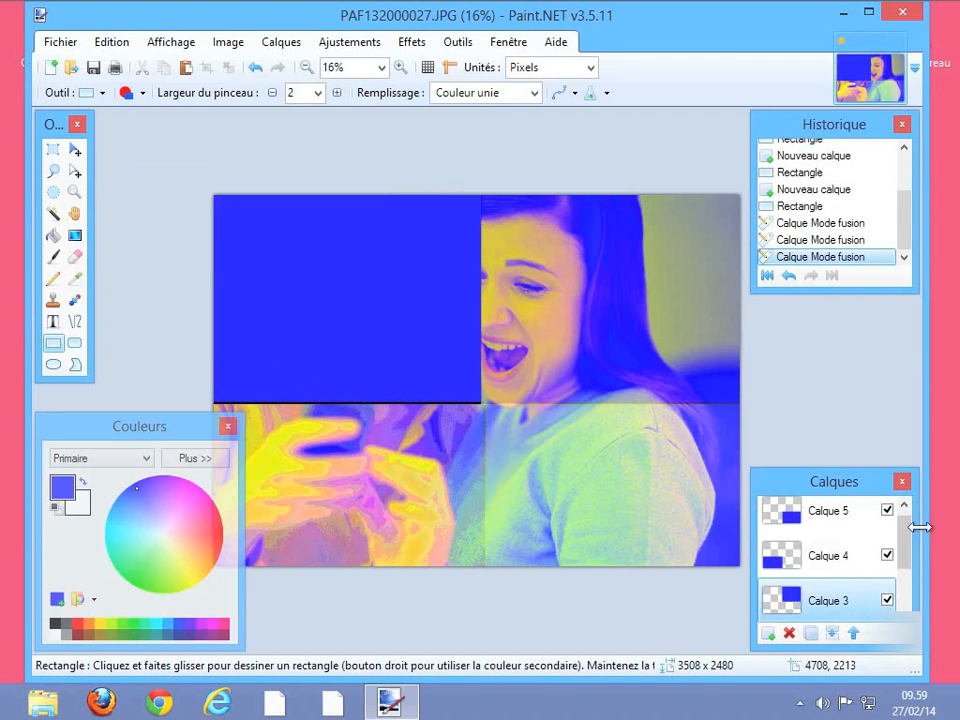
Set layer Calque 2's blend mode to Reflet, move its properties dialog off the upper-left quarter of the photo, and apply the change.
left_click_drag(909, 549, 905, 592)
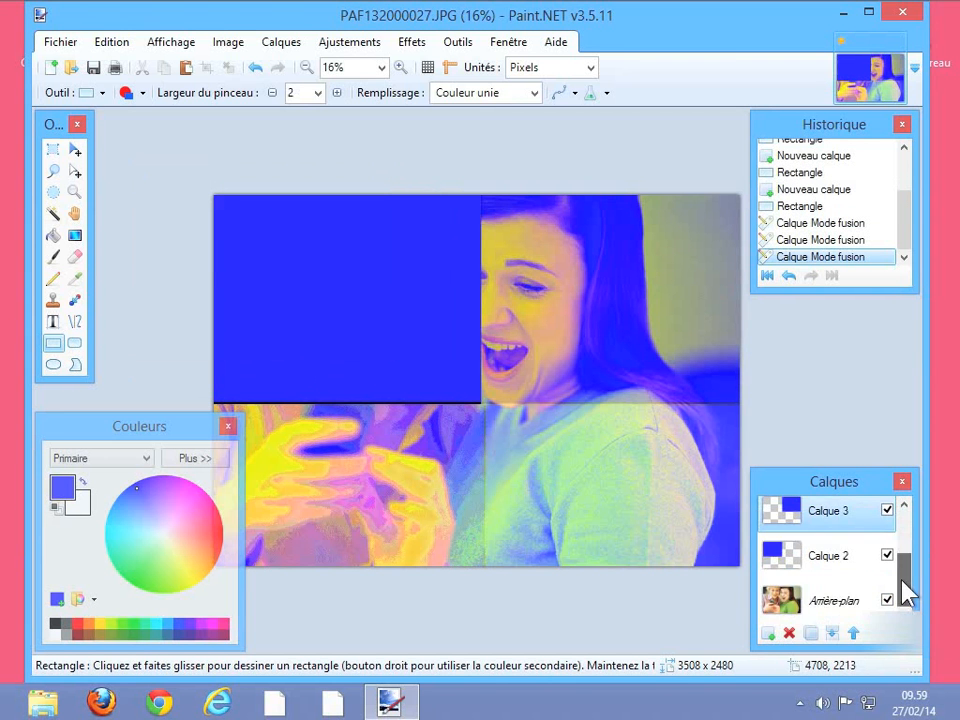
left_click(814, 572)
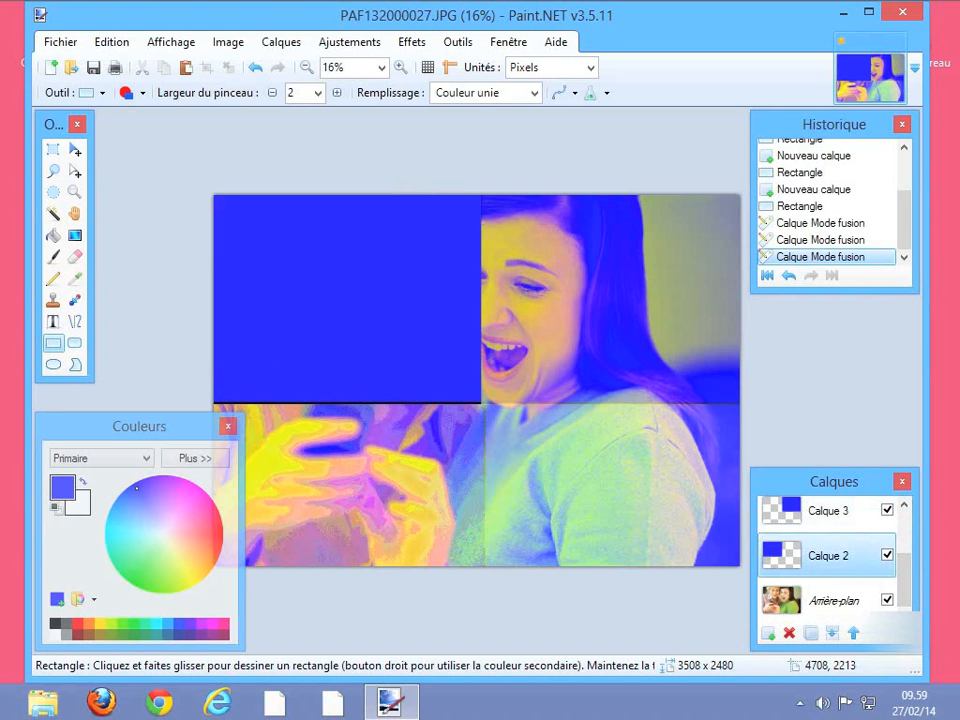
double_click(814, 572)
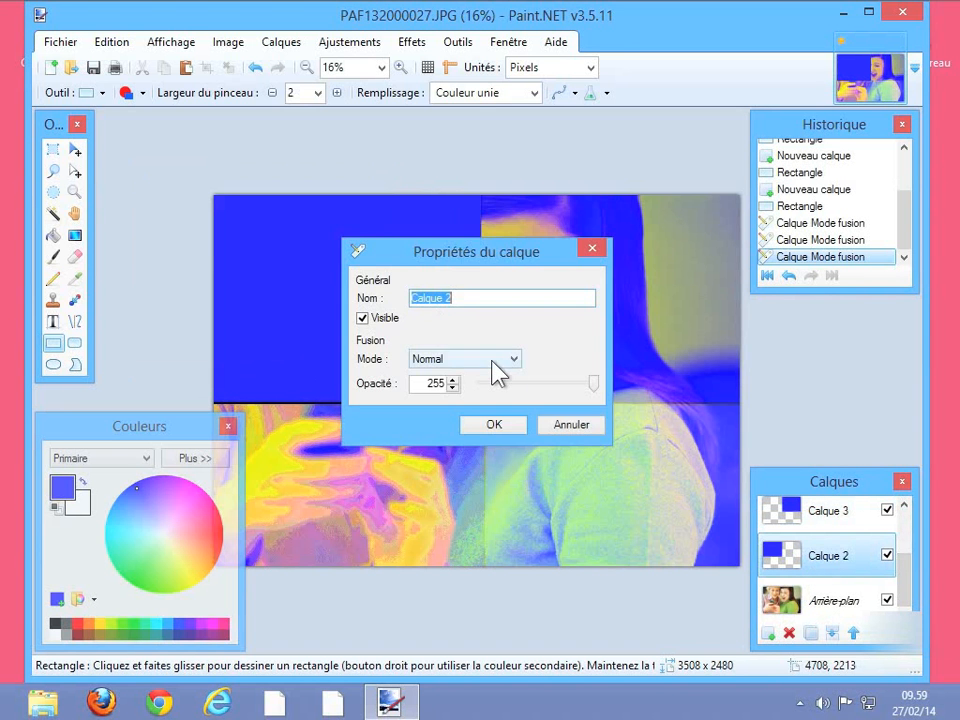
left_click(495, 360)
left_click(484, 431)
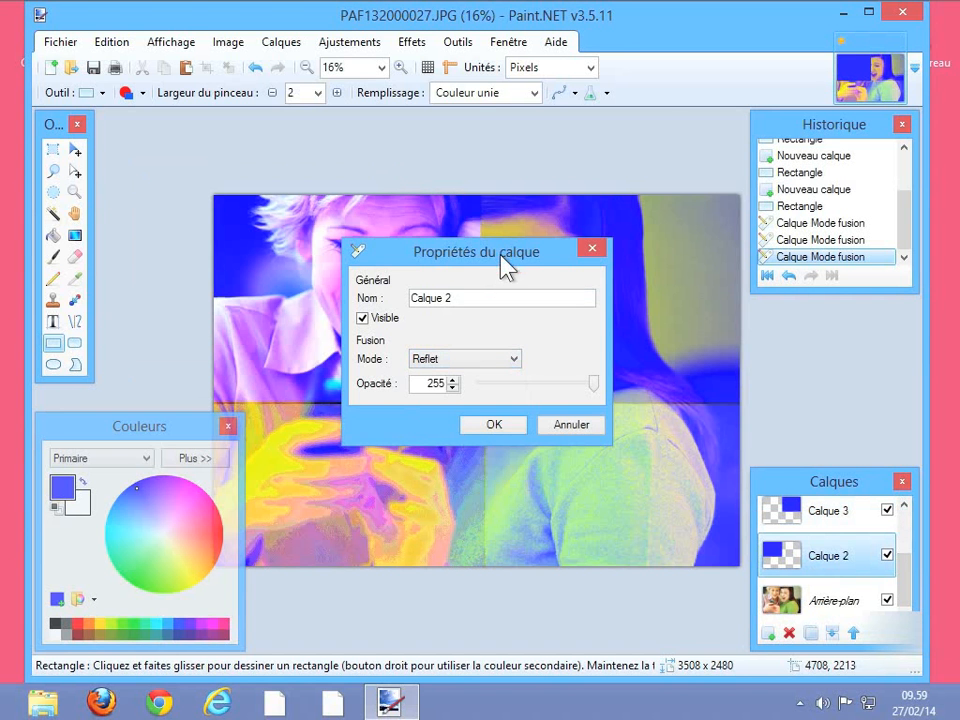
left_click_drag(505, 257, 563, 114)
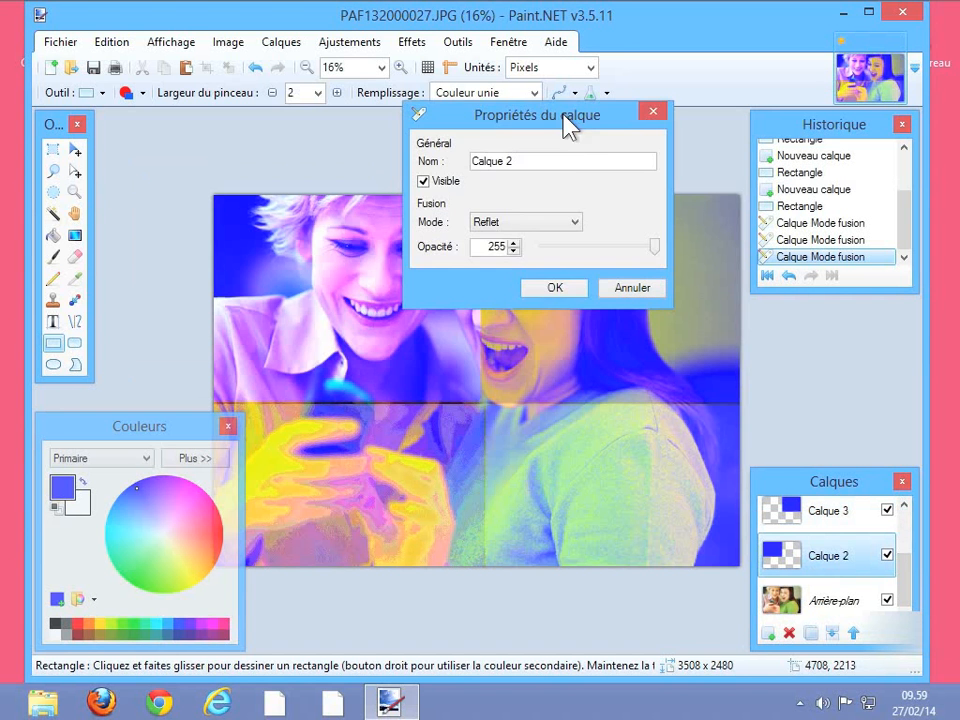
left_click(559, 288)
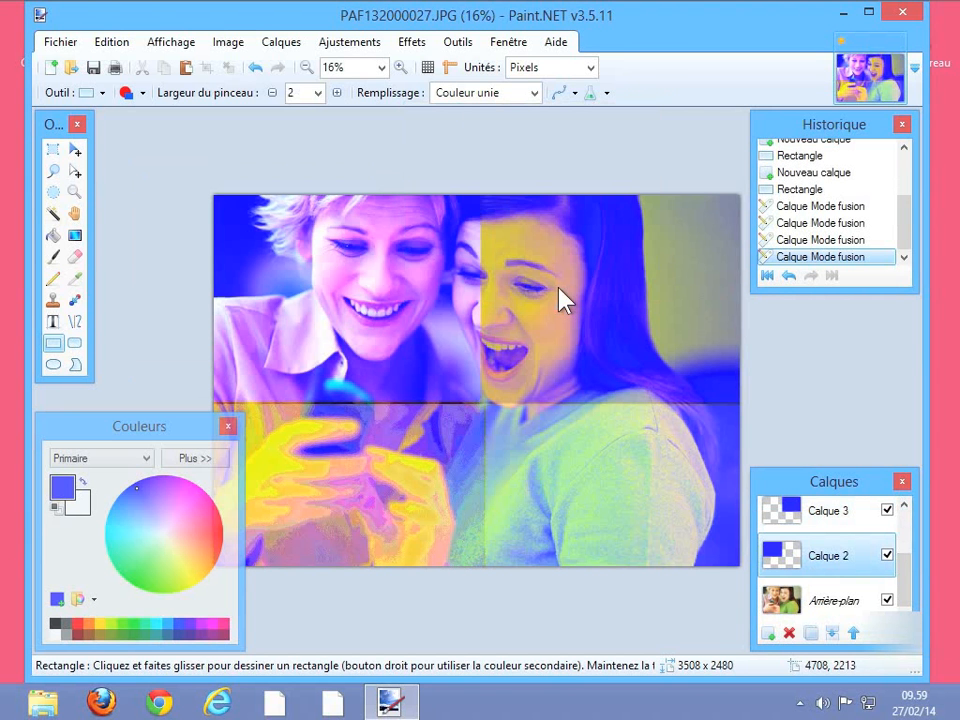